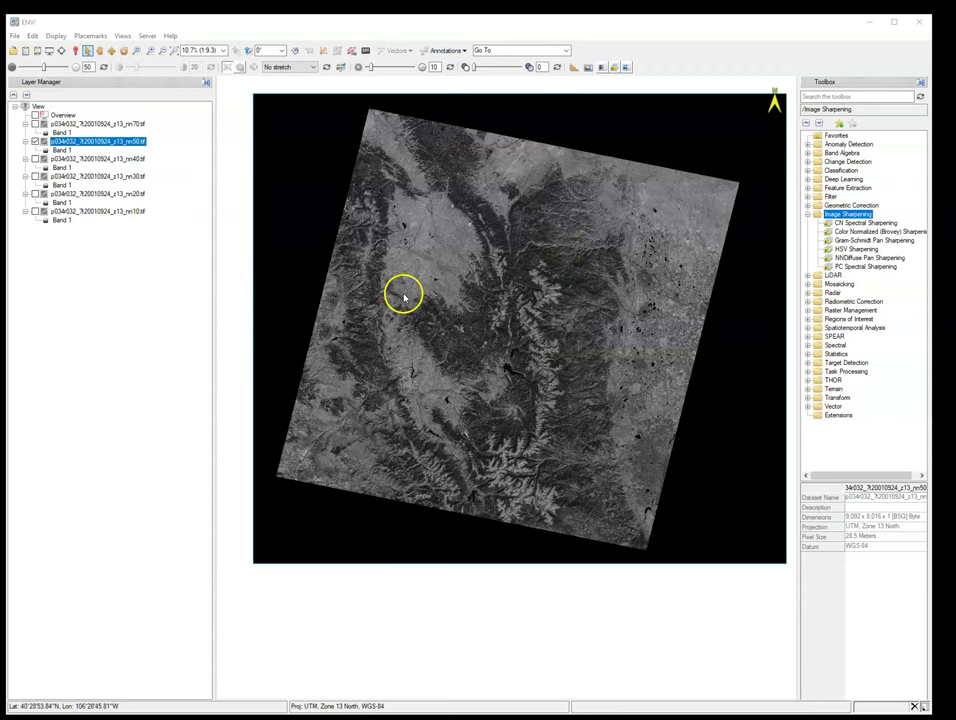
Step: Turn on the Cursor Value readout and zoom the nn50 Landsat image to about 596%
click(75, 51)
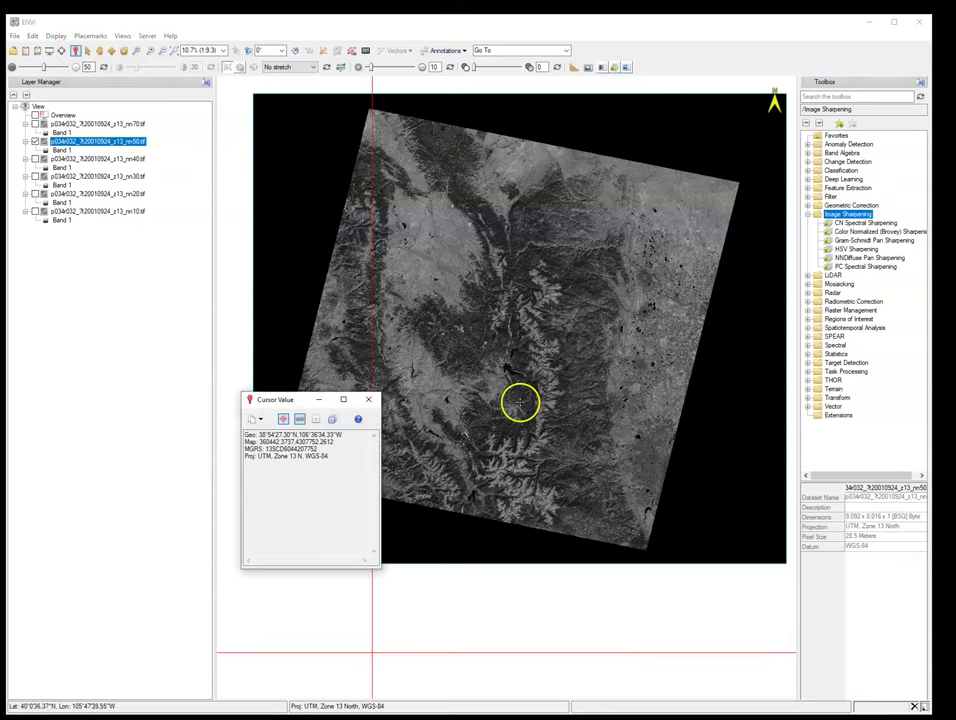
scroll(520, 402, down, 3)
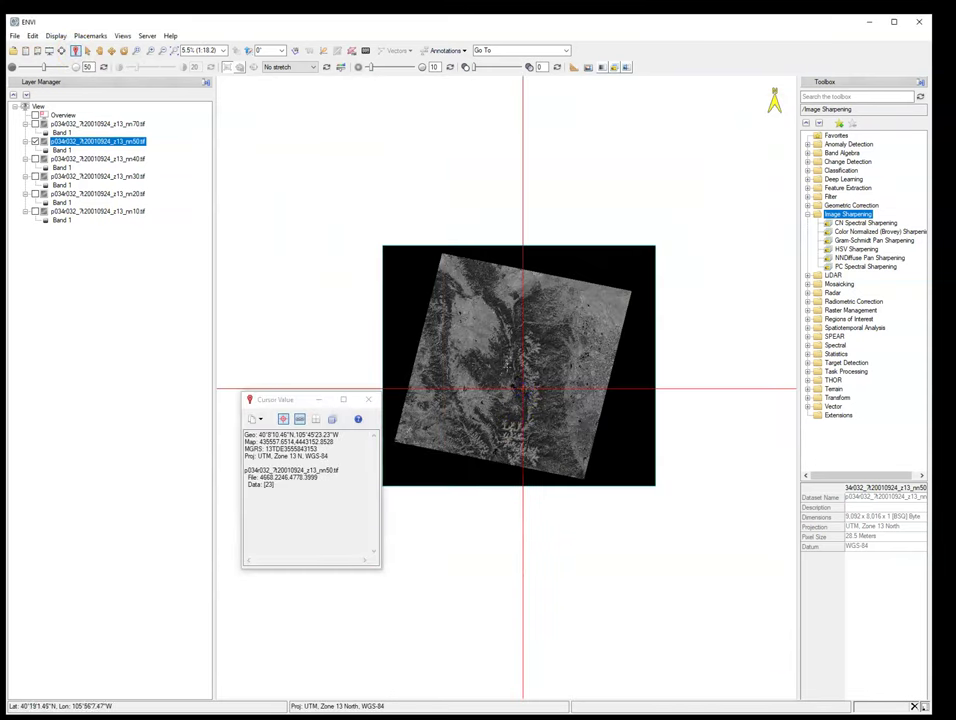
scroll(491, 348, up, 5)
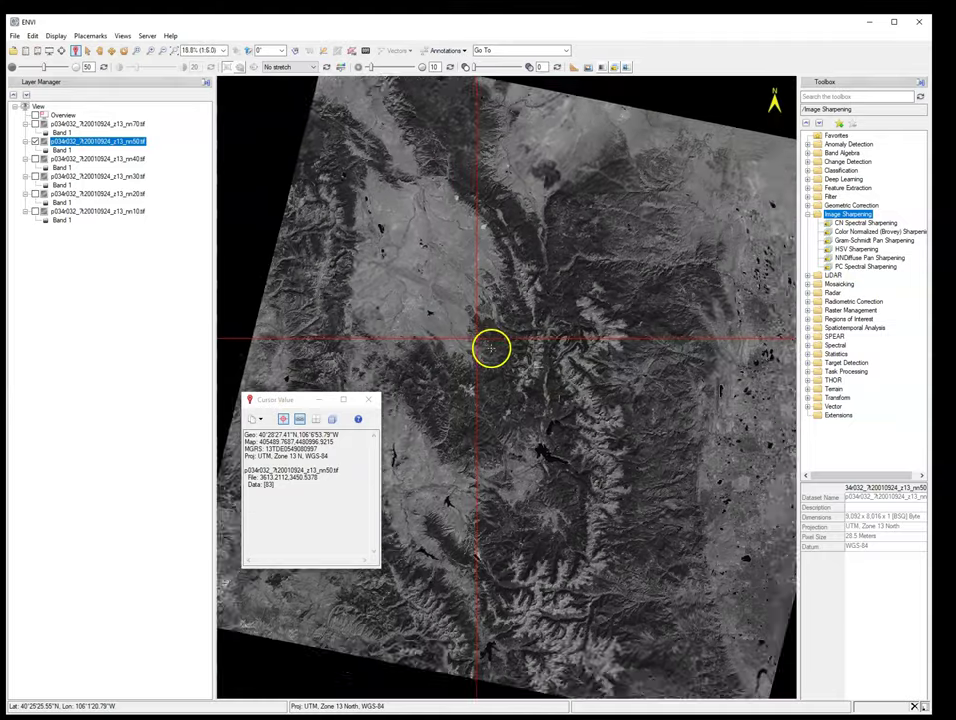
scroll(491, 348, up, 3)
scroll(465, 332, up, 5)
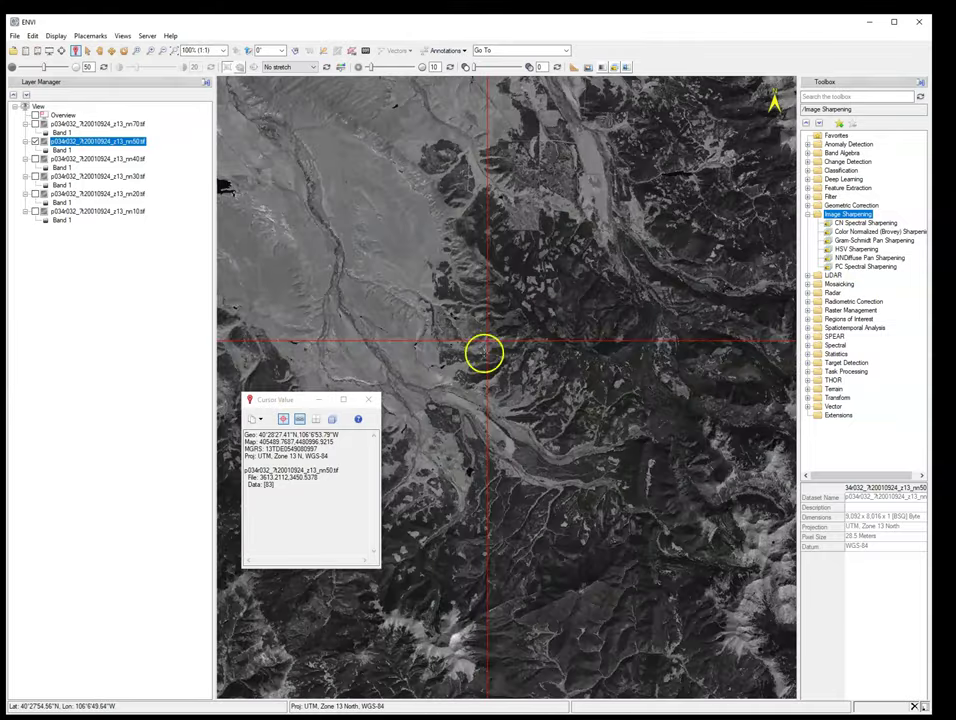
scroll(465, 333, up, 4)
scroll(499, 347, up, 2)
scroll(460, 308, up, 2)
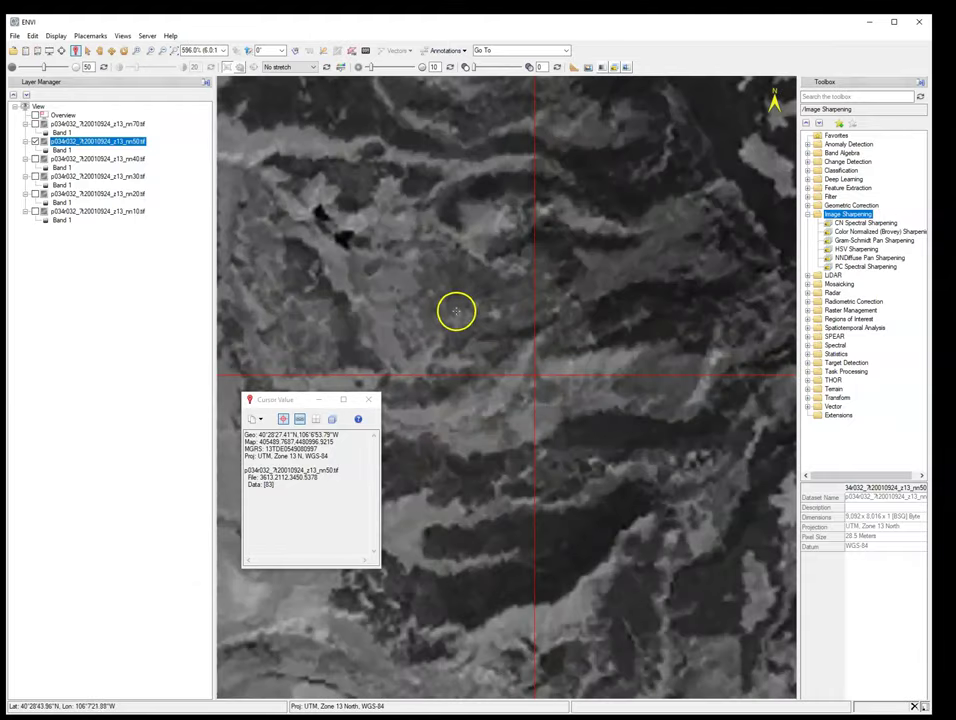
Step: Sample pixel values at three spots across the image, ending with a data value of 155
drag(288, 402, 301, 315)
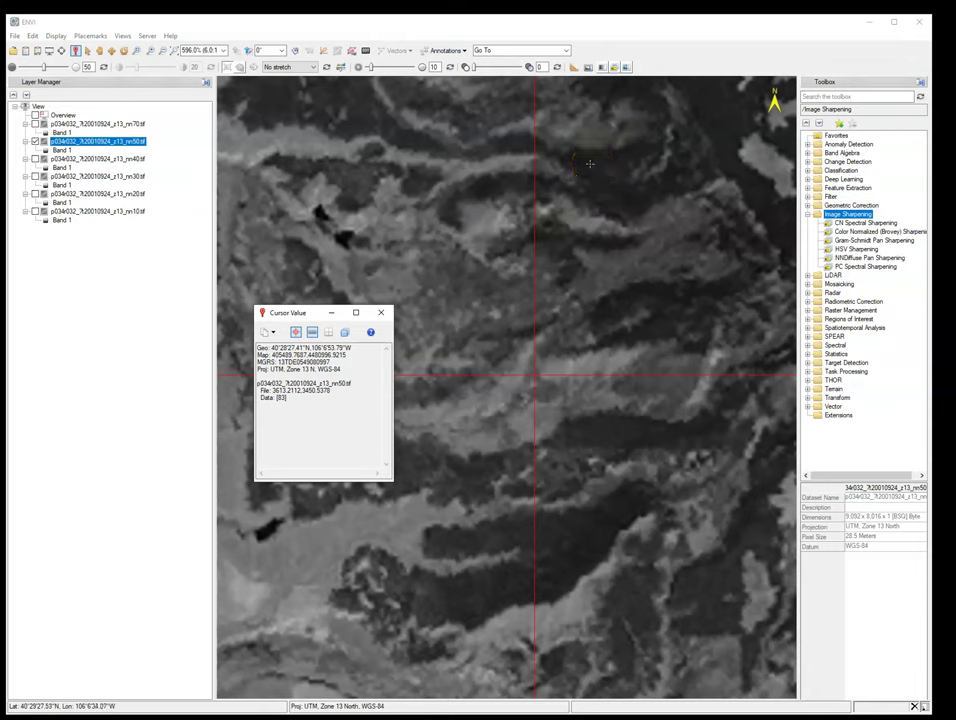
click(590, 163)
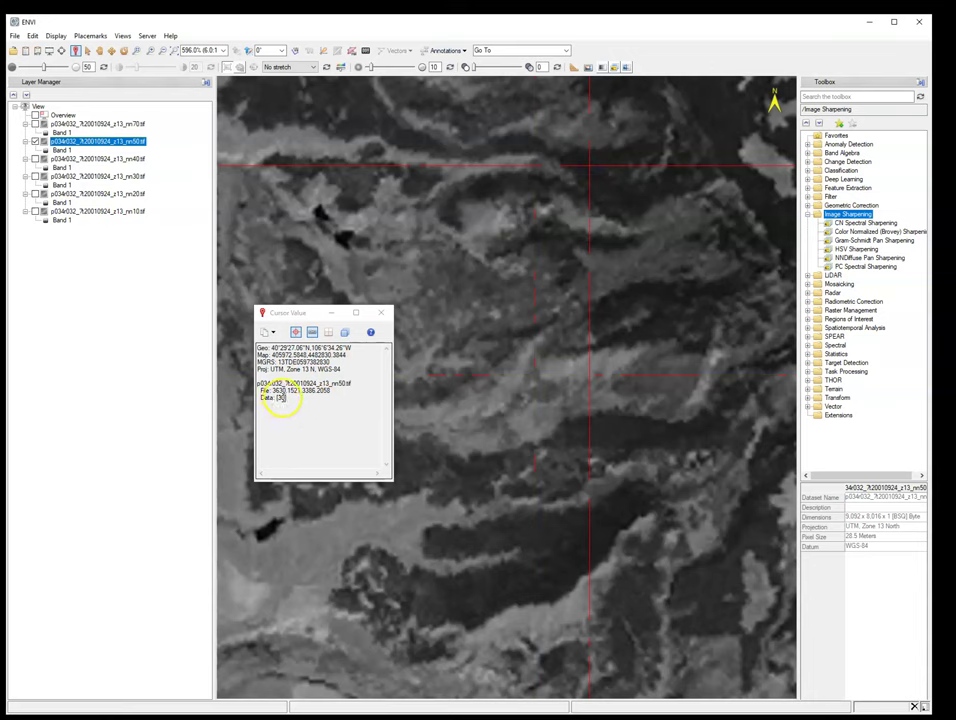
click(758, 155)
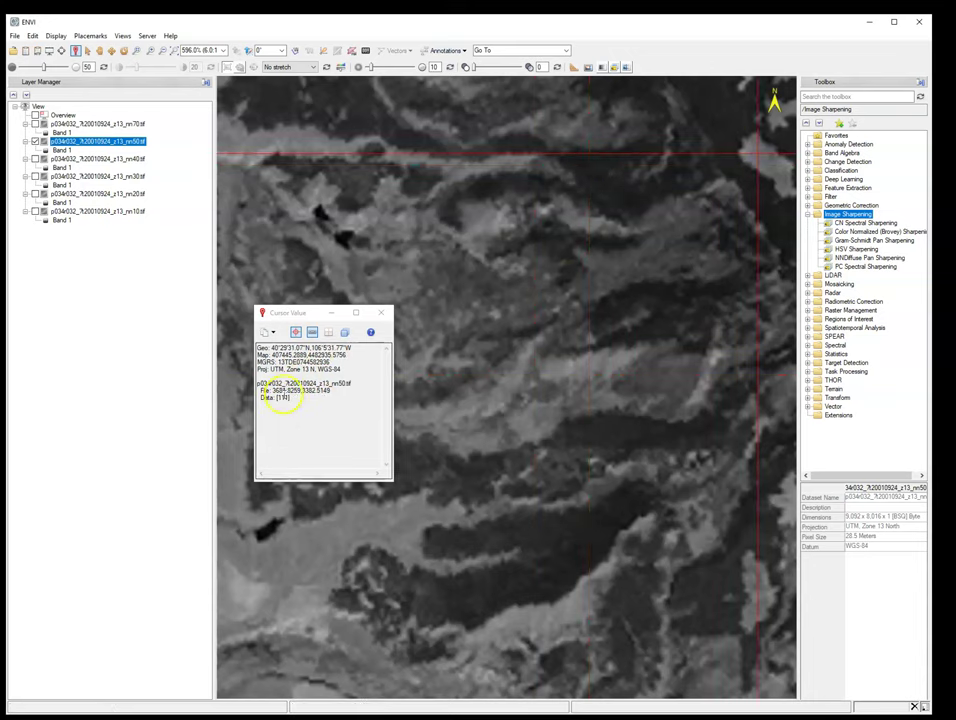
click(250, 592)
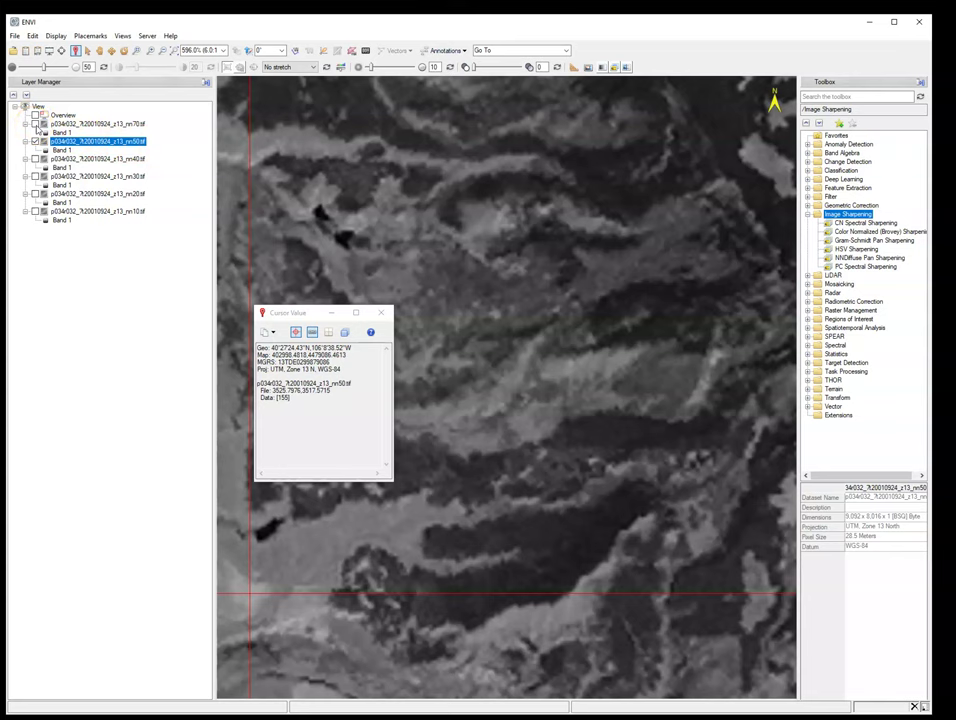
Step: Display the nn70 and nn40 layers and read values 28, 41 and 37 across three bands
click(35, 124)
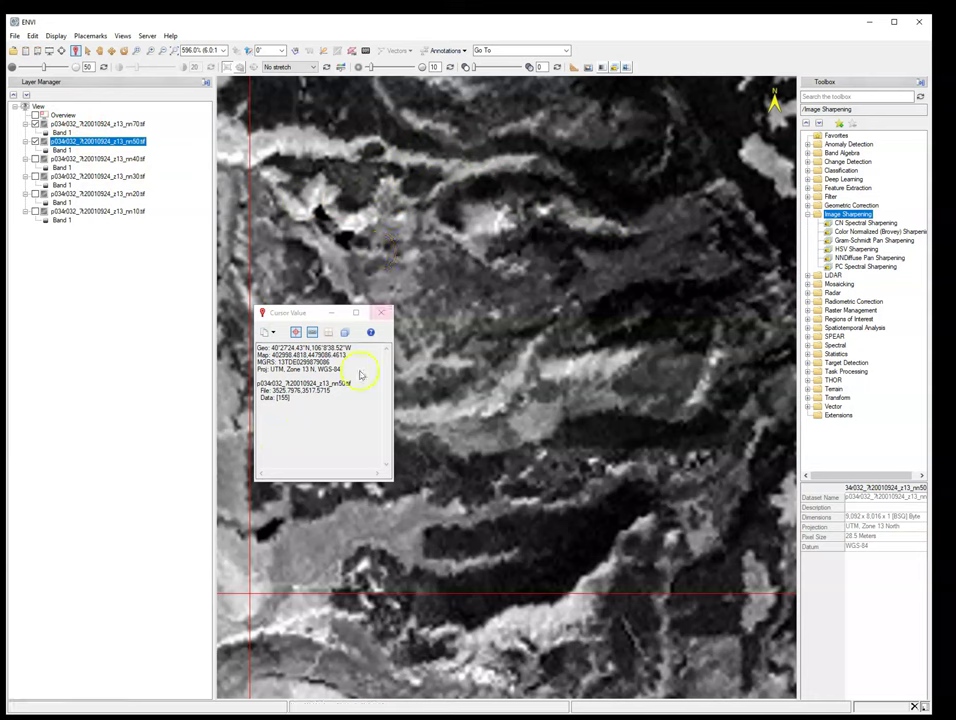
click(323, 551)
click(308, 402)
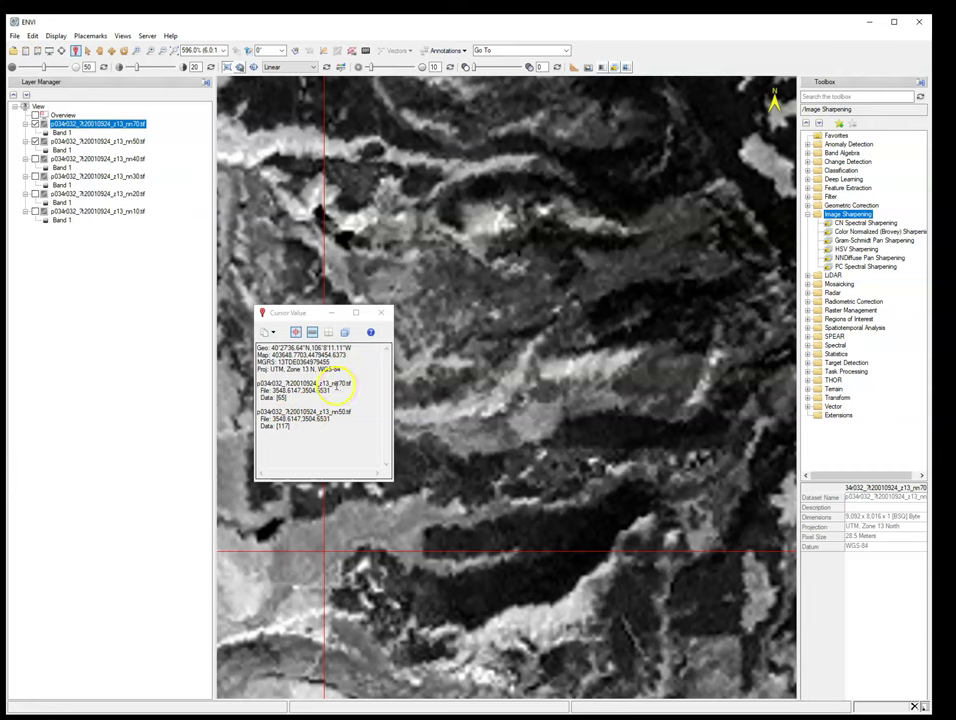
click(17, 136)
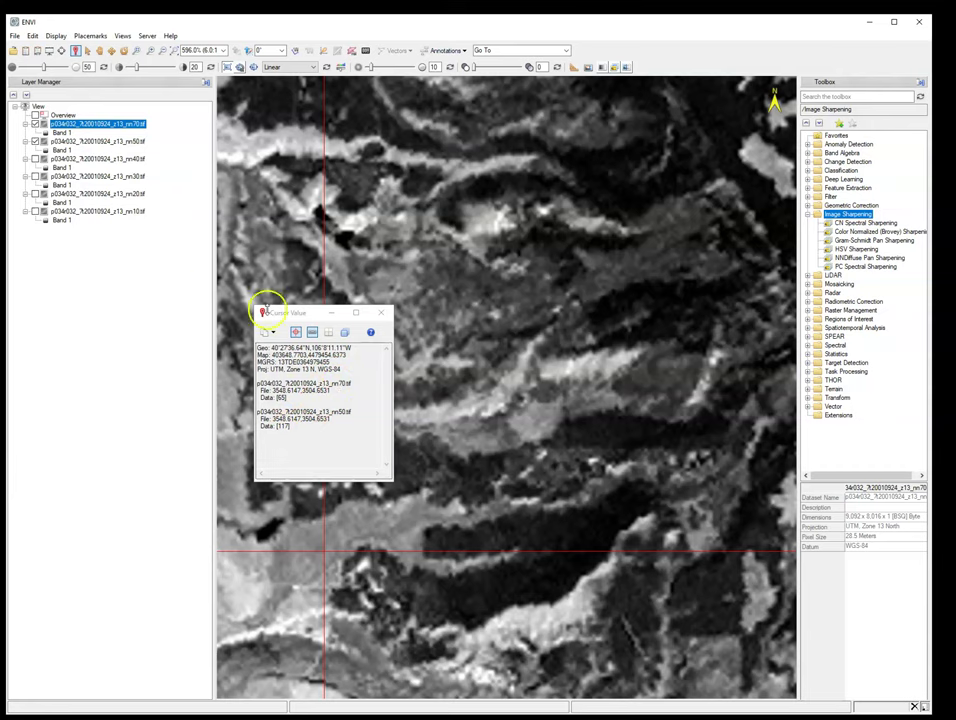
click(340, 390)
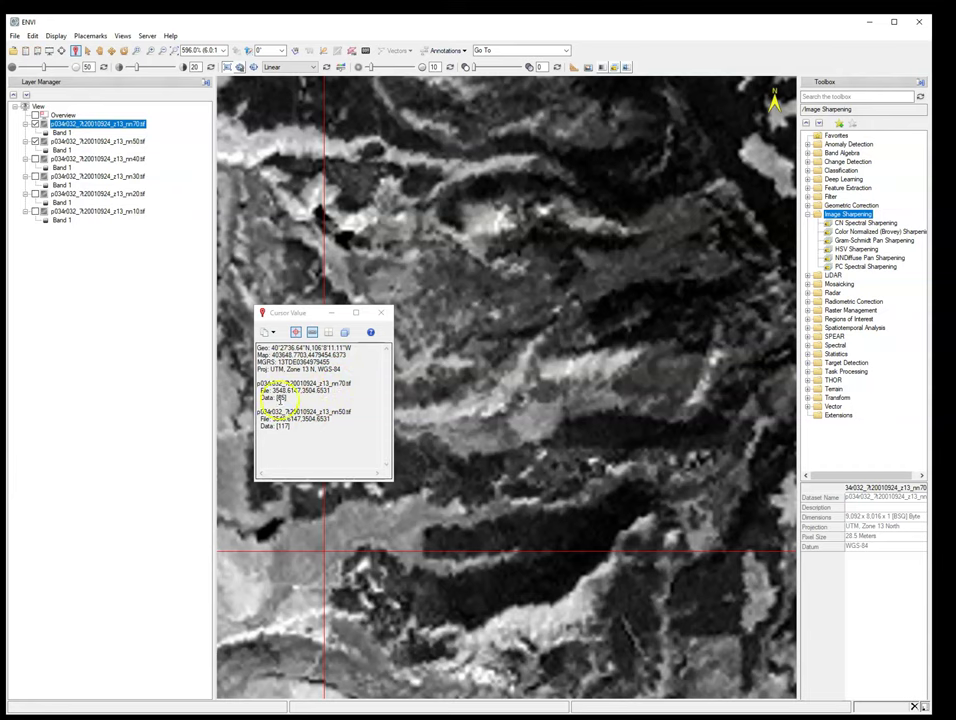
click(320, 549)
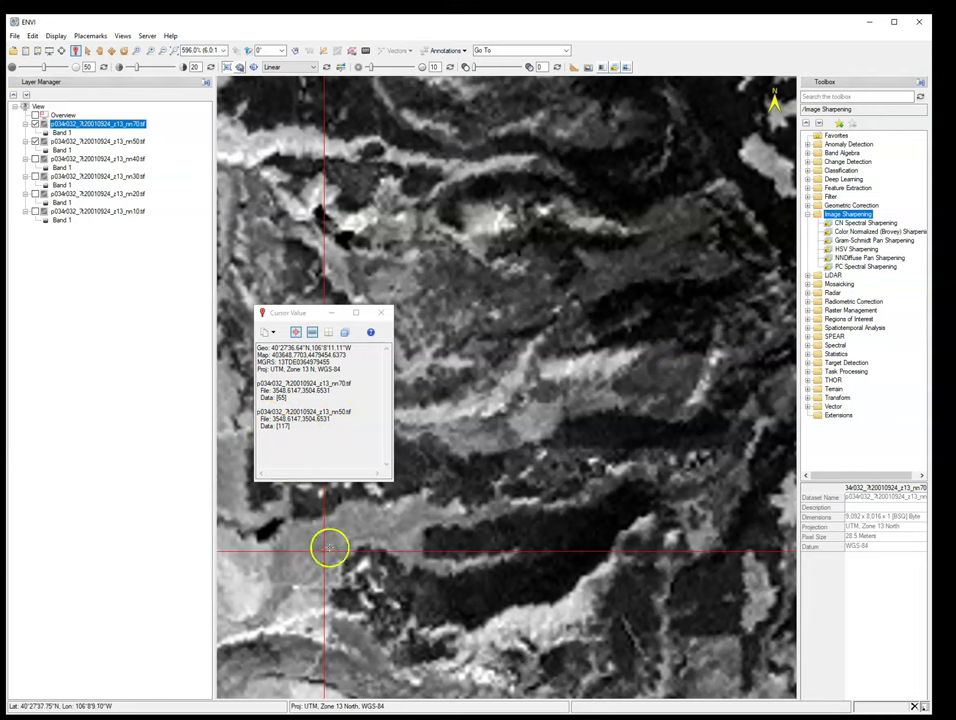
click(36, 158)
click(533, 543)
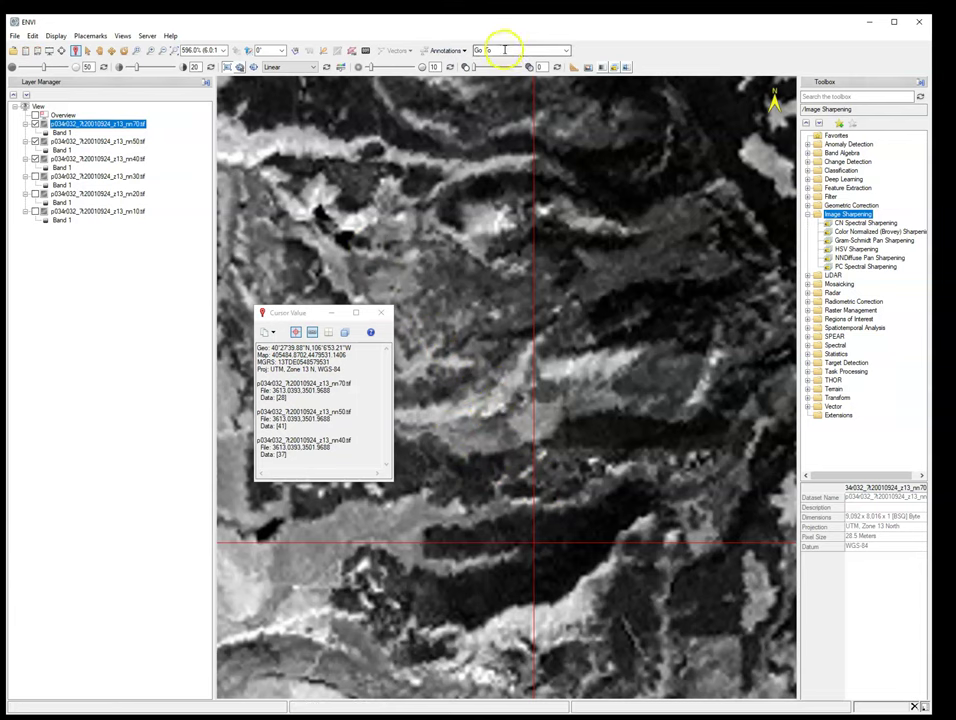
Step: Go to pixel 1,1, confirm all three bands read 0, then zoom out to the full scene
drag(437, 263, 657, 187)
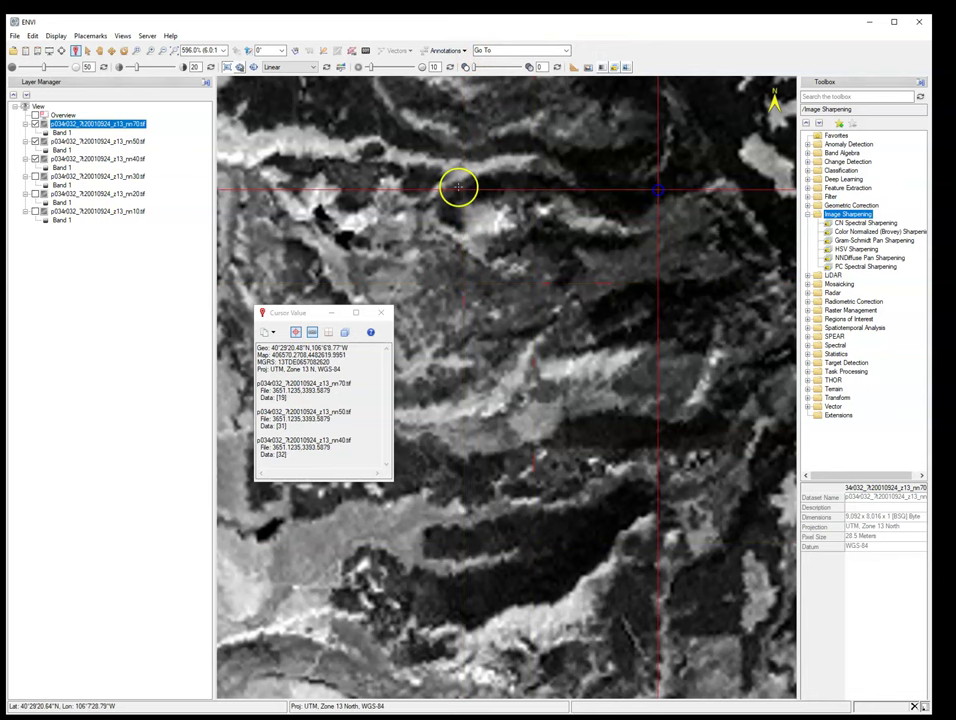
scroll(489, 290, down, 6)
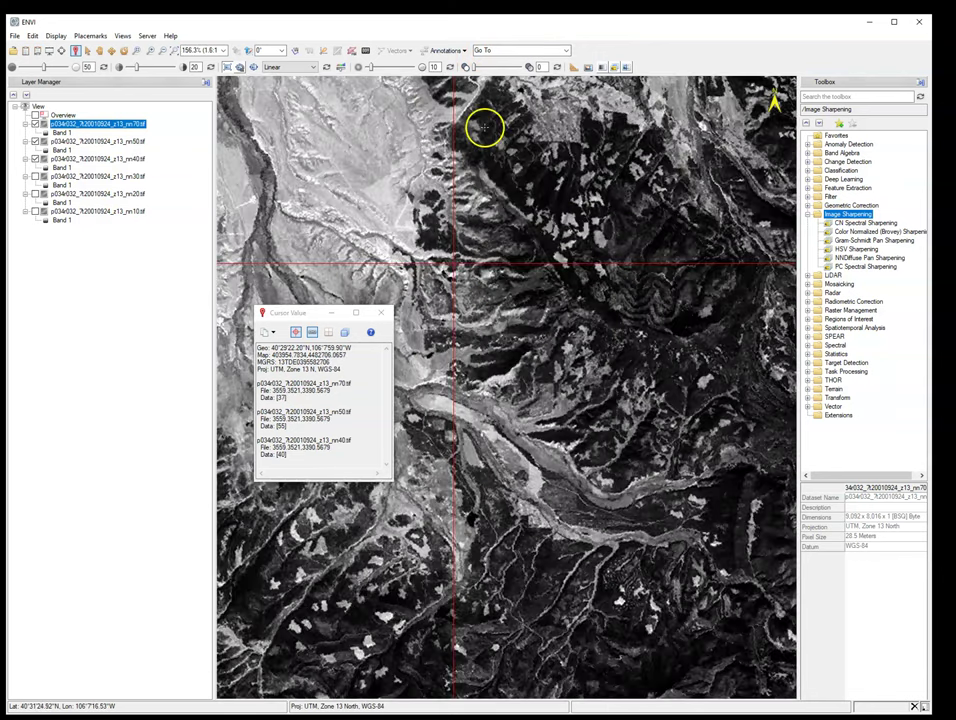
click(500, 52)
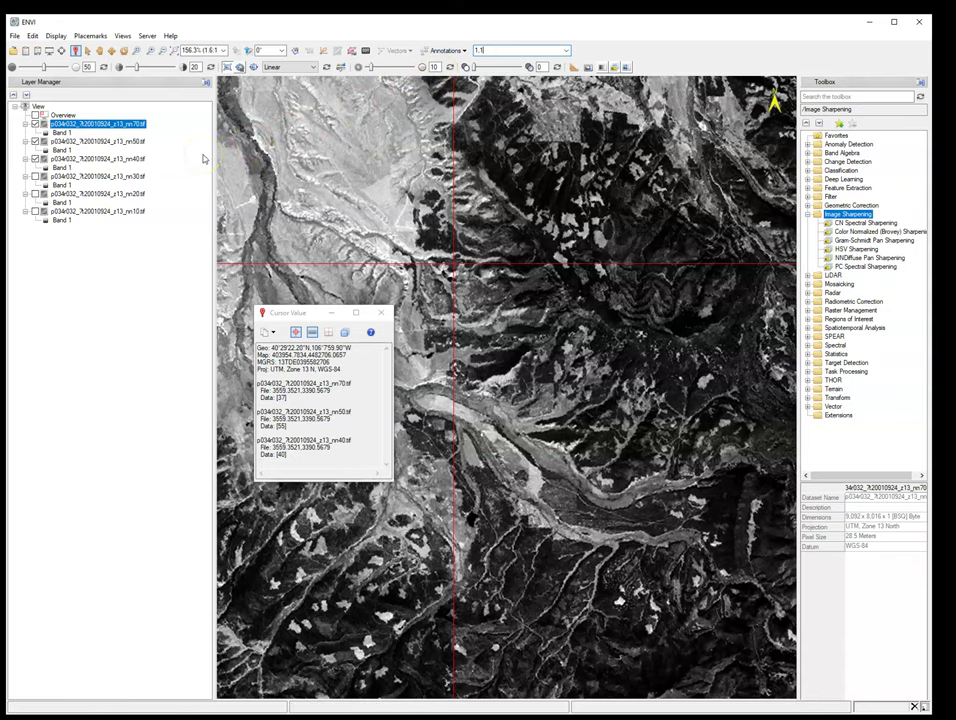
key(Return)
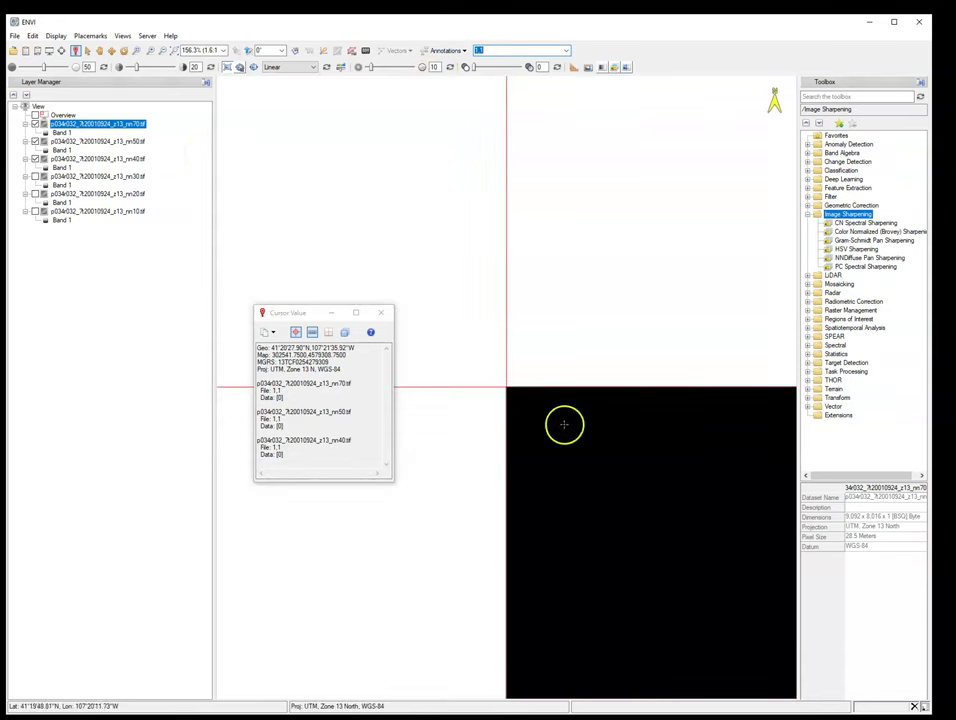
scroll(536, 376, down, 5)
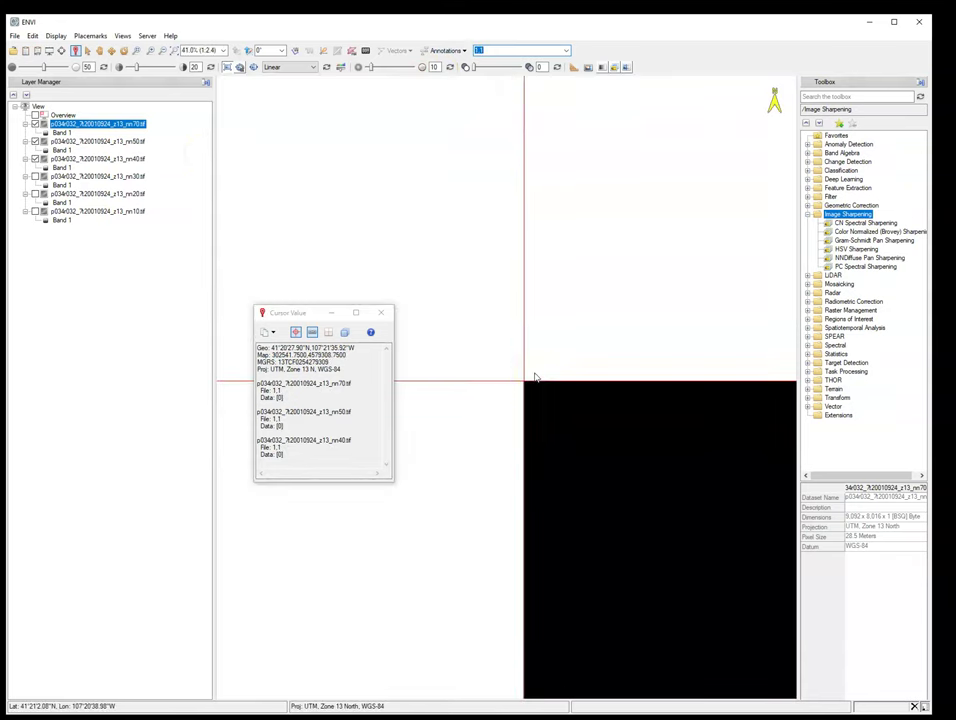
scroll(536, 377, down, 10)
scroll(535, 377, down, 12)
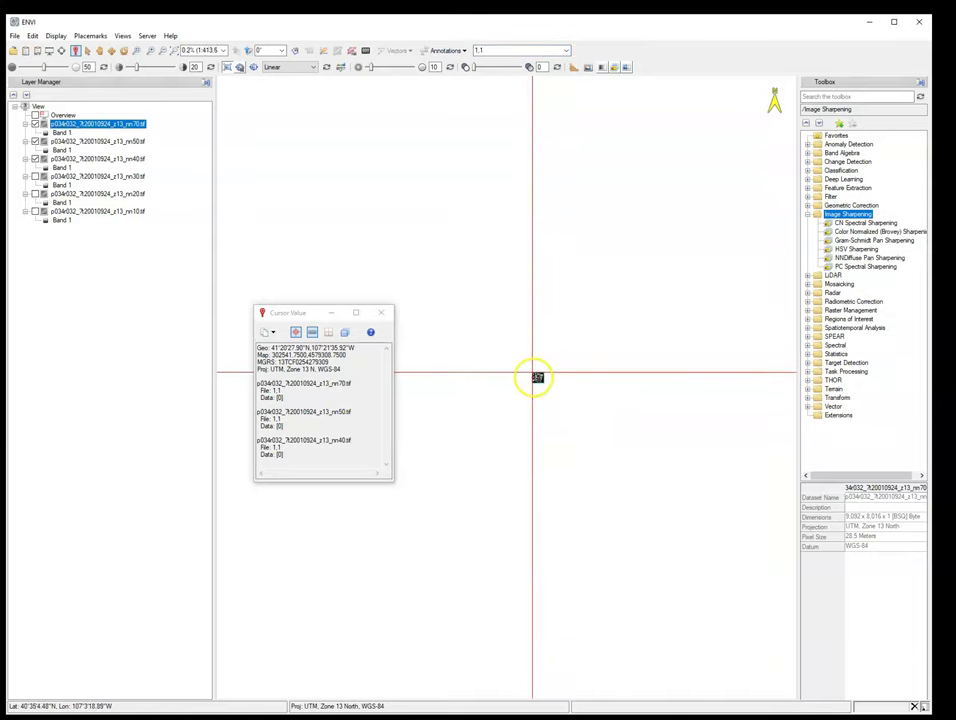
scroll(536, 380, up, 7)
scroll(539, 381, up, 6)
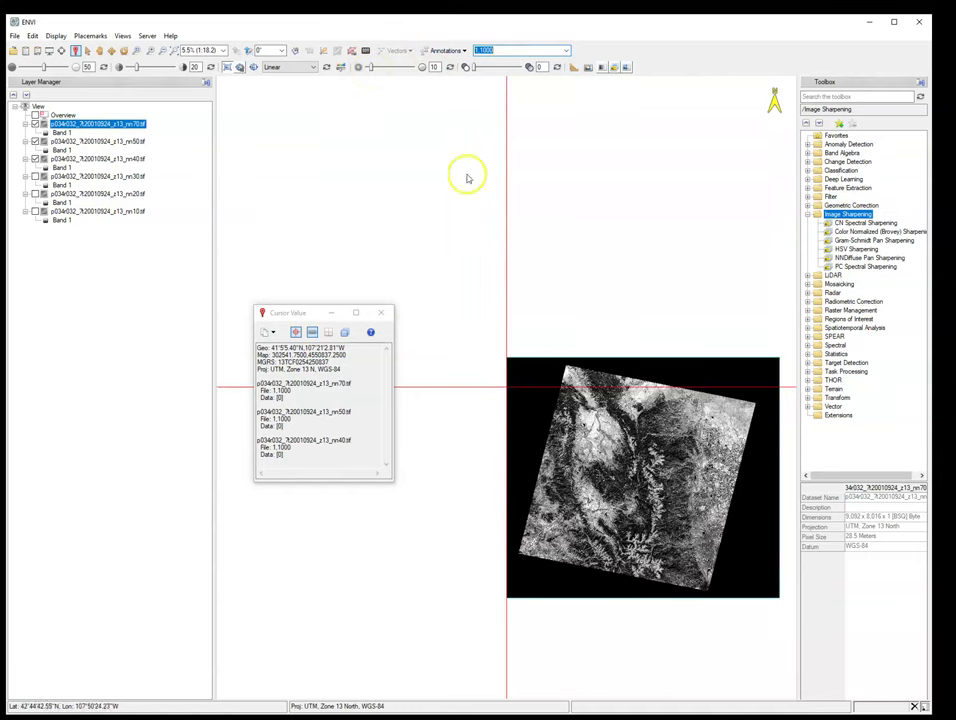
Step: Set the map scale to 1:10000 and jump the view to pixel 1000,1
text(0)
key(Return)
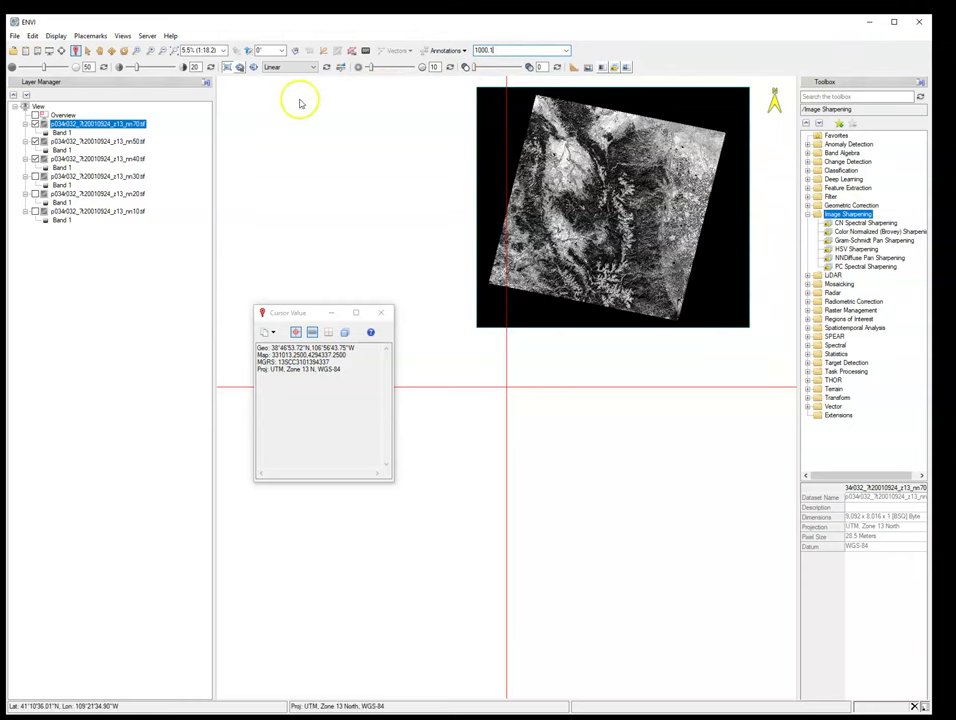
key(Return)
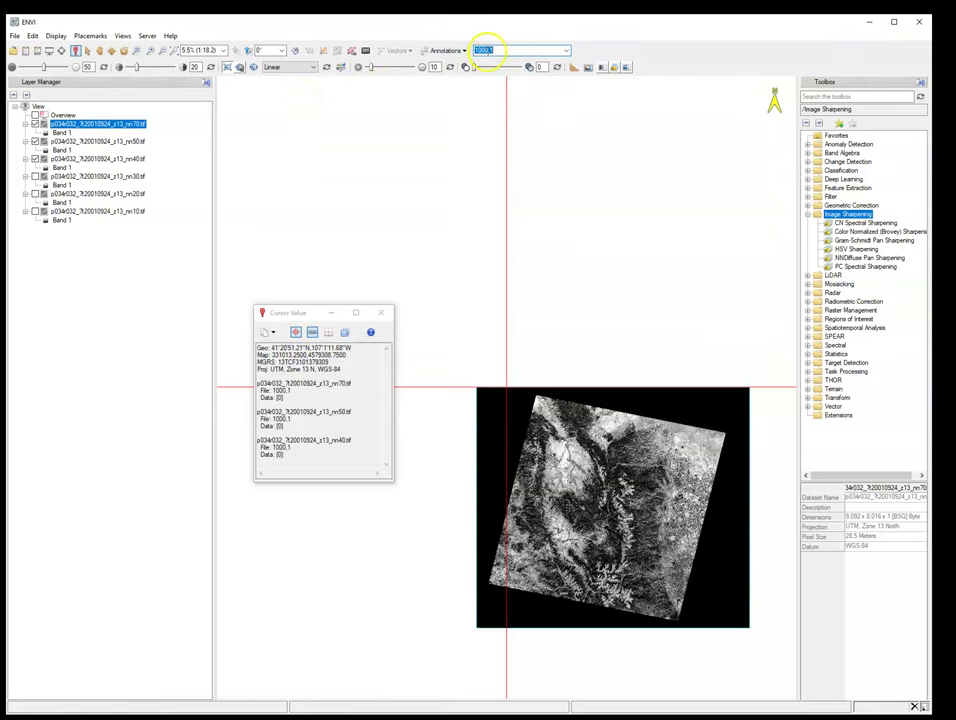
click(485, 51)
key(Return)
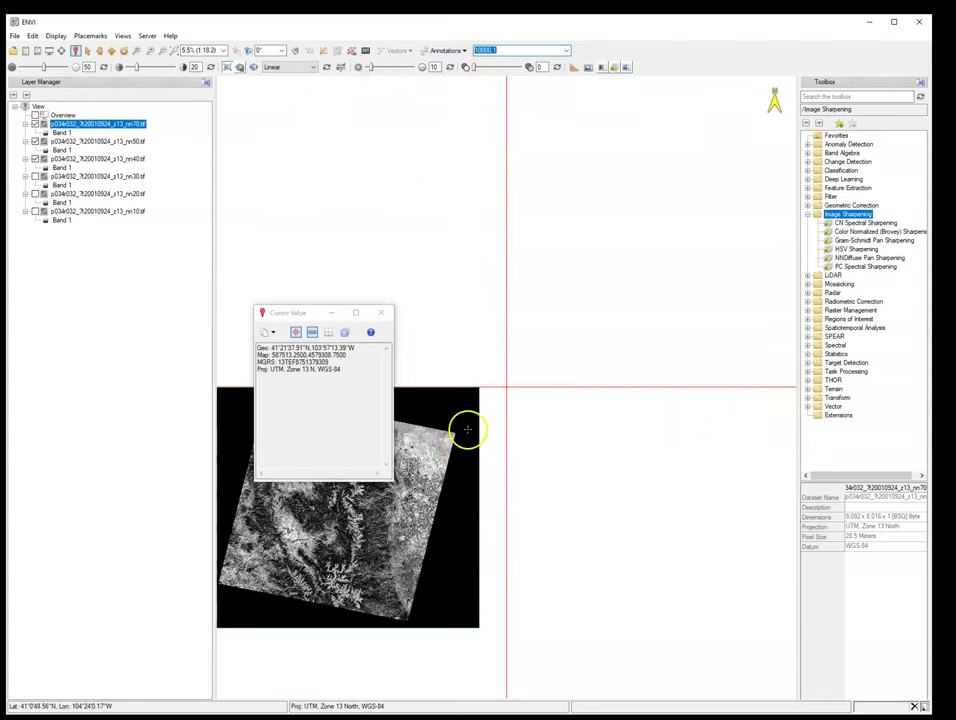
Step: Go to pixel 100,1 and read band values 16, 28 and 35 at a point
drag(316, 313, 710, 224)
double_click(486, 50)
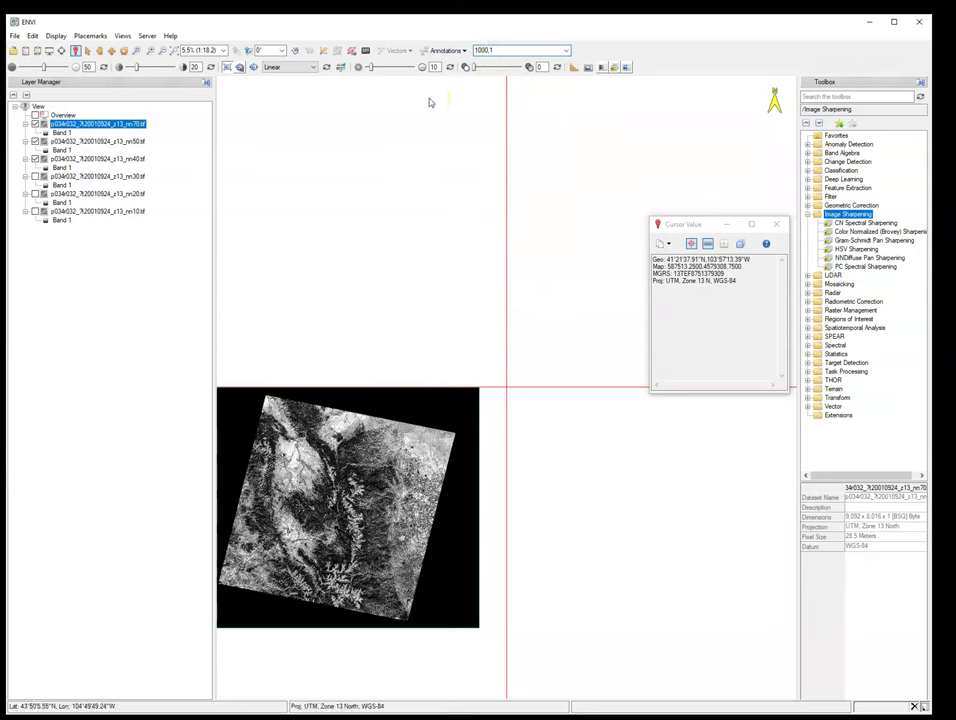
text(100,1)
key(Return)
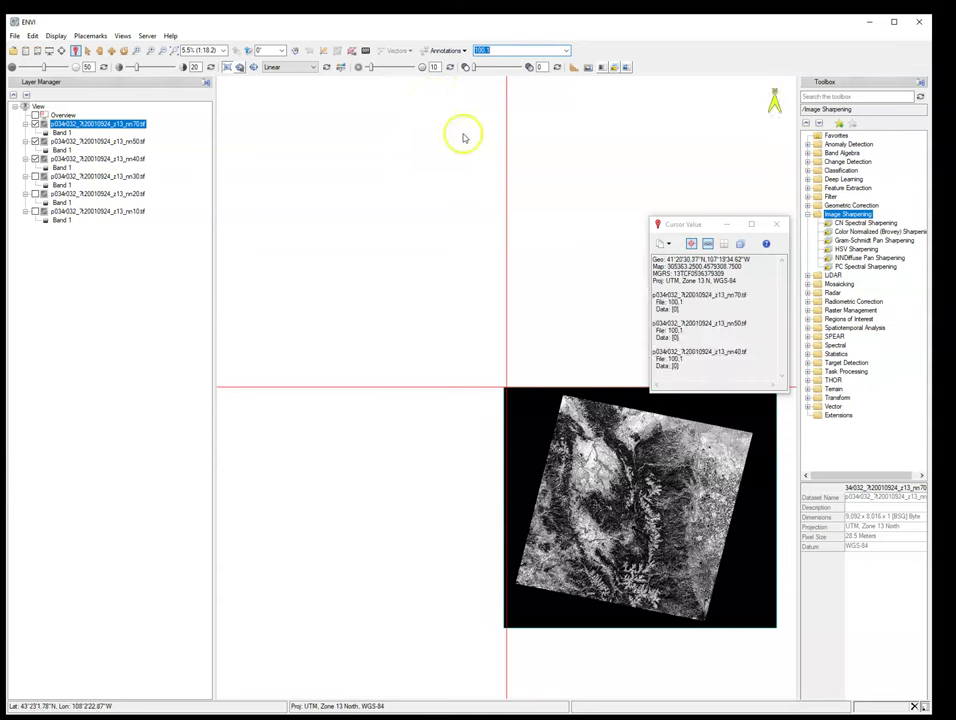
click(621, 484)
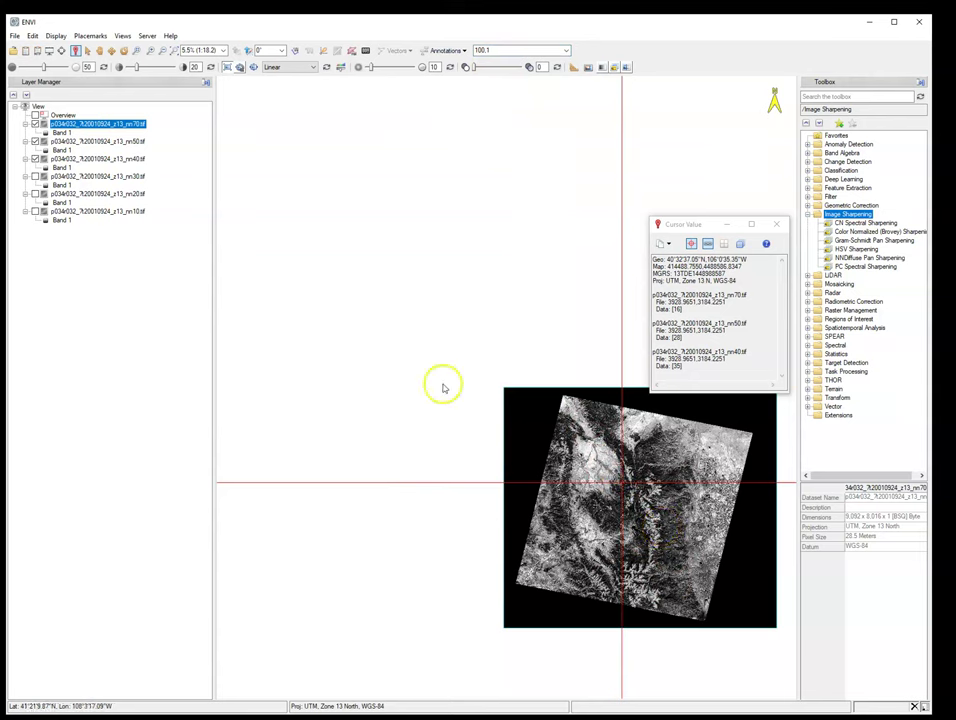
Step: Open View Metadata for the nn70 layer showing Raster: 9092 columns, 8016 rows, Byte, BSQ
right_click(112, 127)
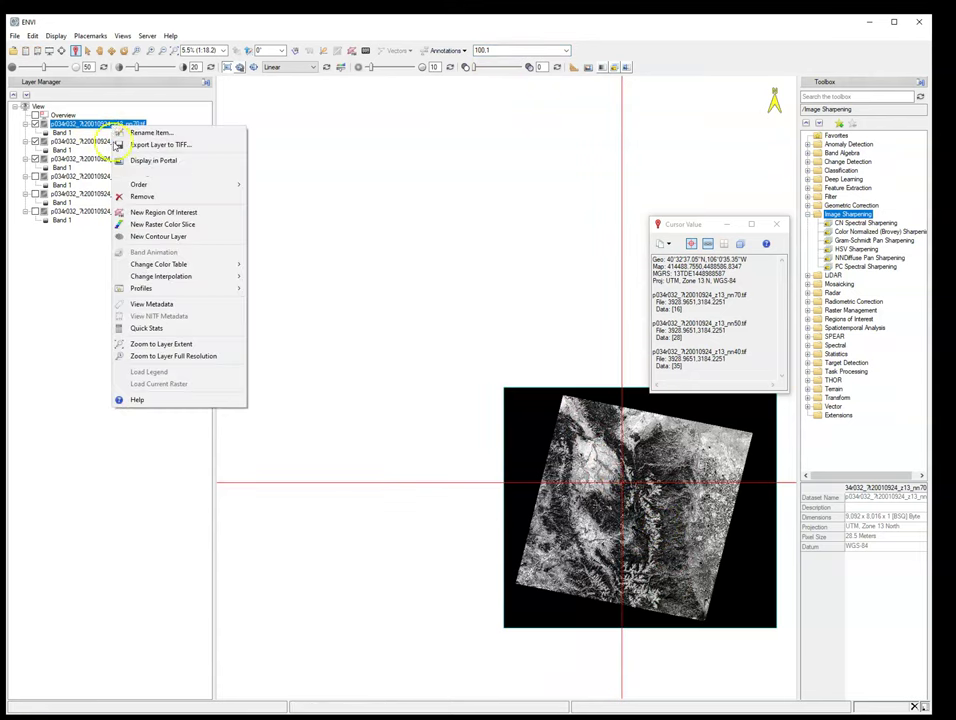
click(137, 303)
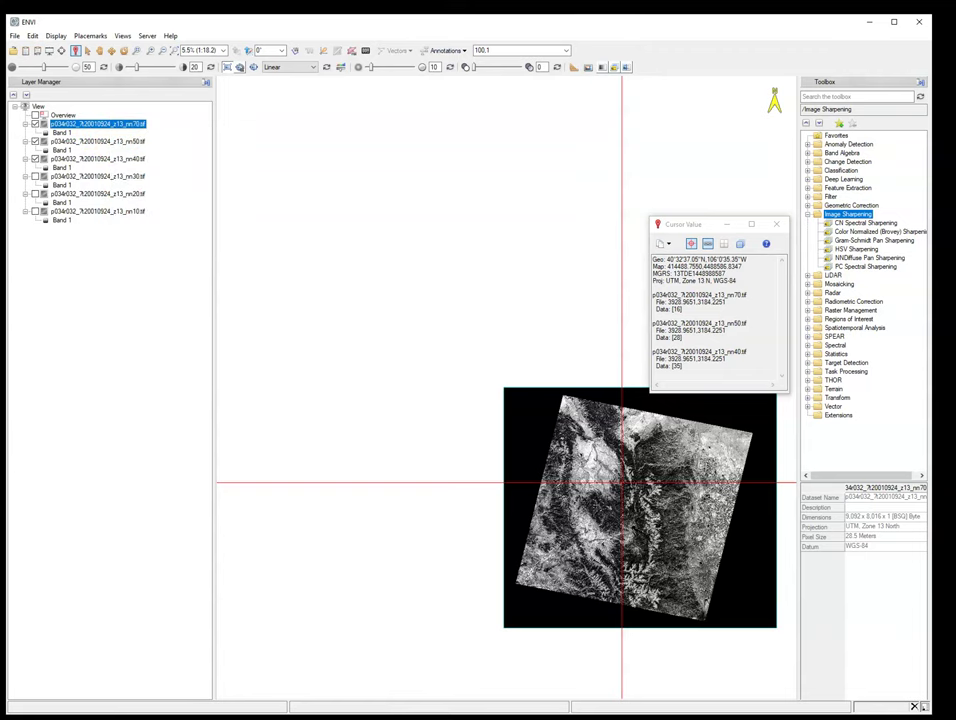
drag(448, 258, 264, 134)
click(137, 162)
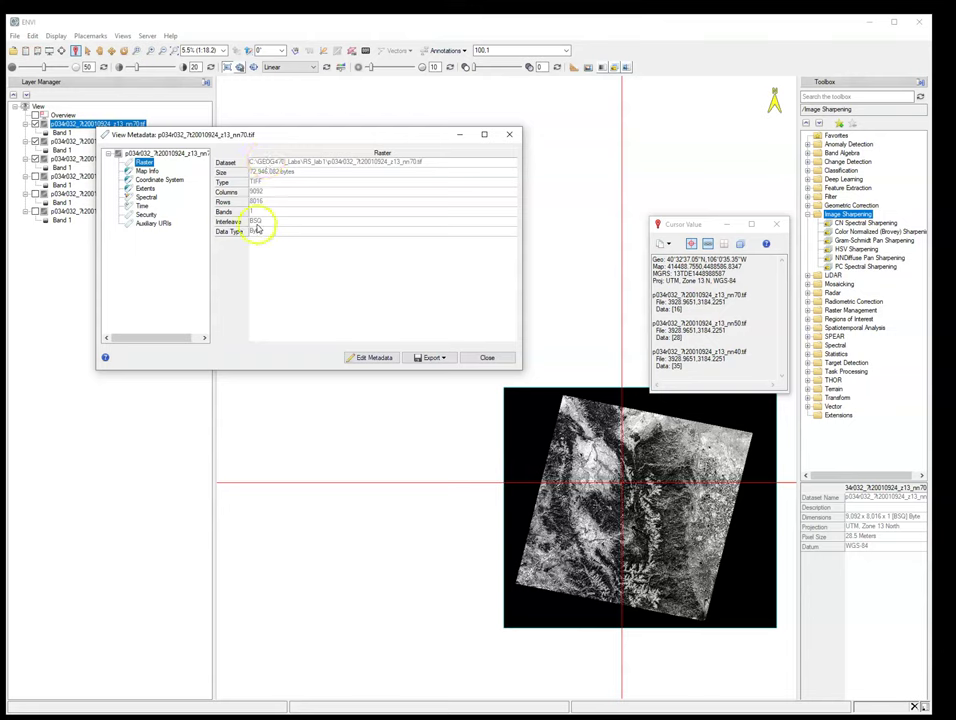
Step: Check the nn70 Map Info and Coordinate System, ending on Map Info with 28.5 m pixels
click(147, 171)
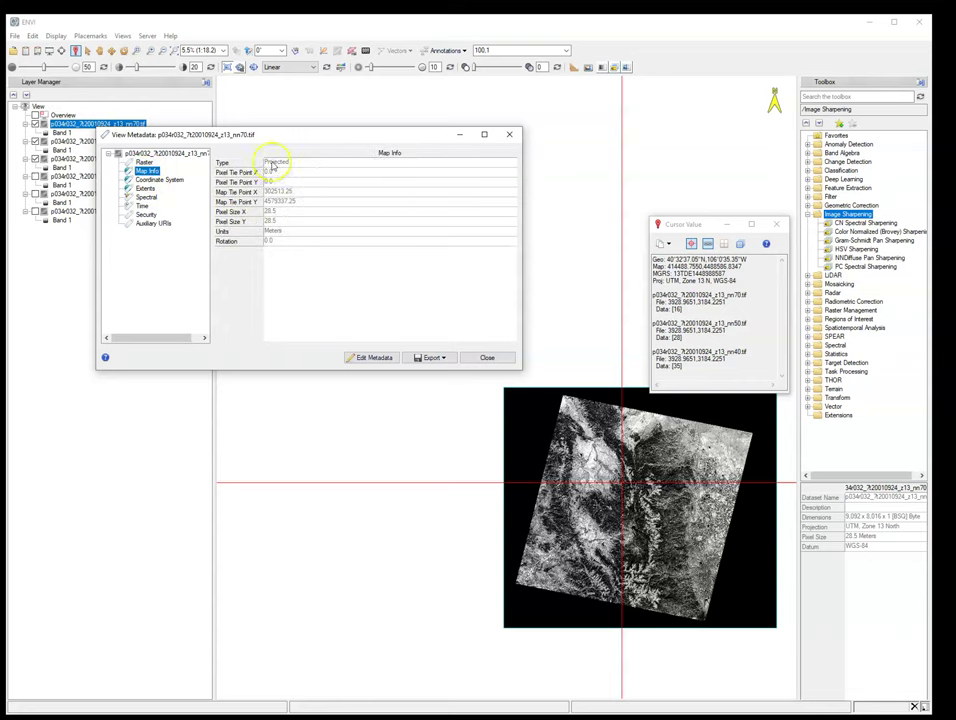
click(159, 180)
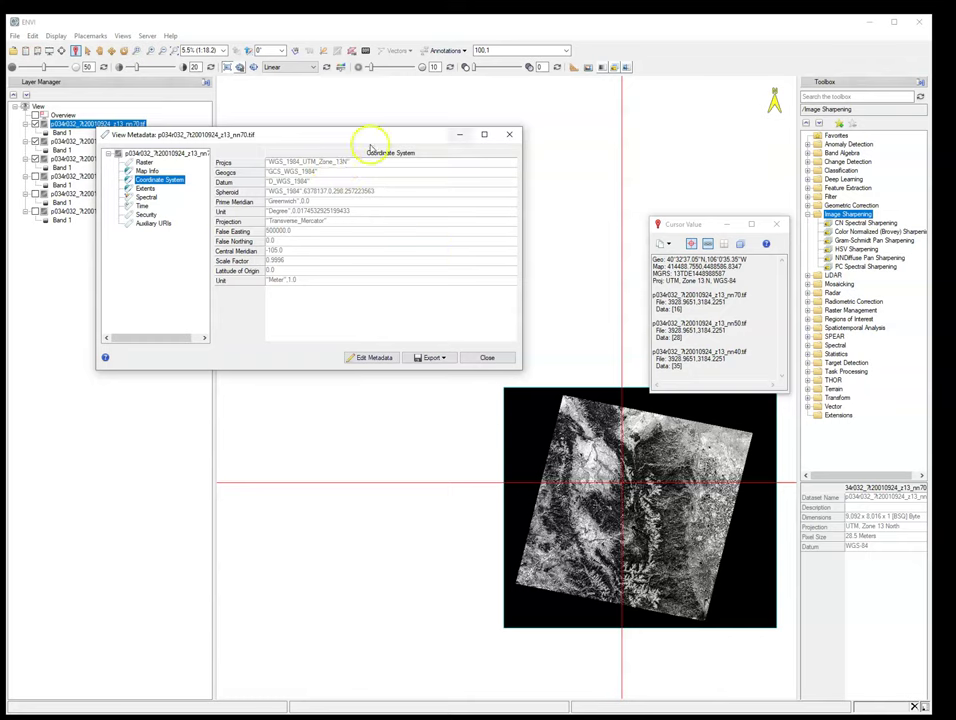
click(147, 171)
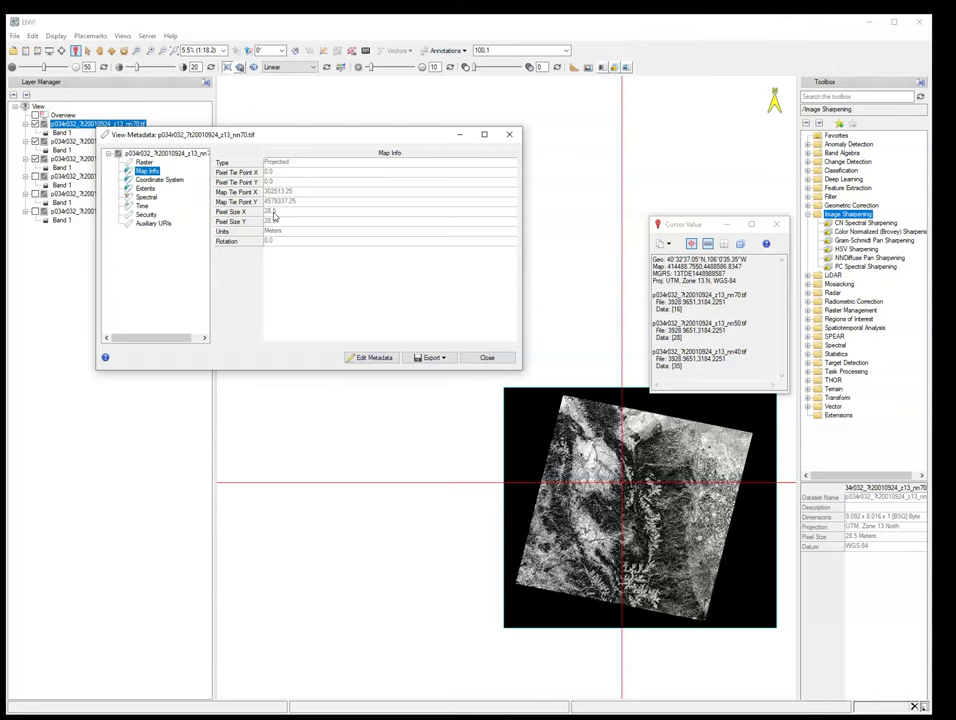
Step: Zoom into the image to about 6900% so individual pixels appear as blocks
scroll(619, 488, up, 2)
scroll(619, 488, up, 1)
scroll(616, 490, up, 2)
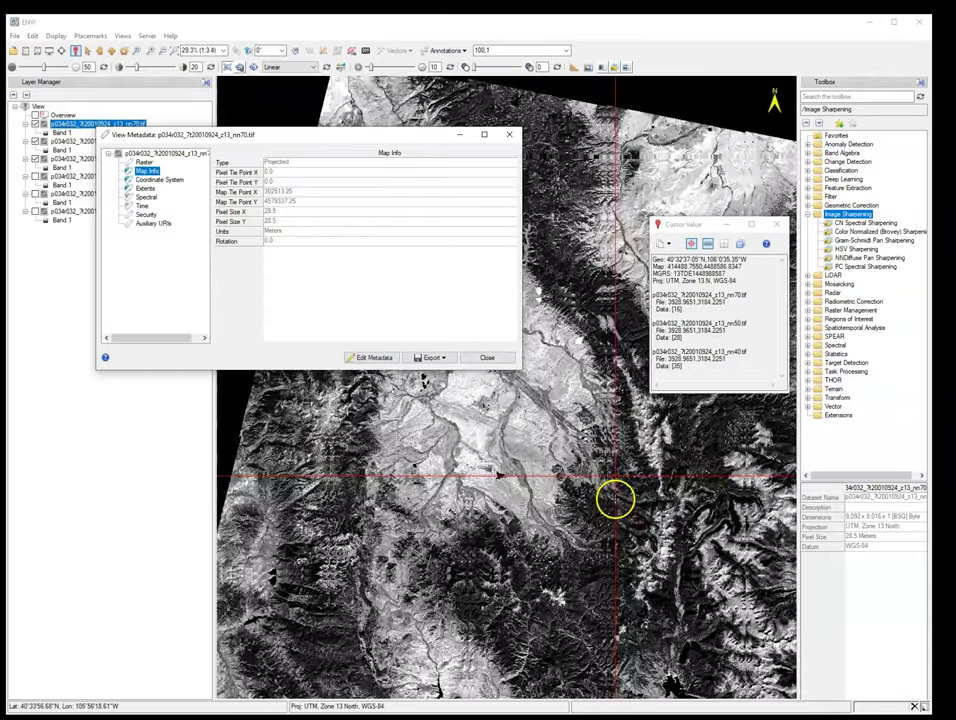
scroll(616, 492, up, 8)
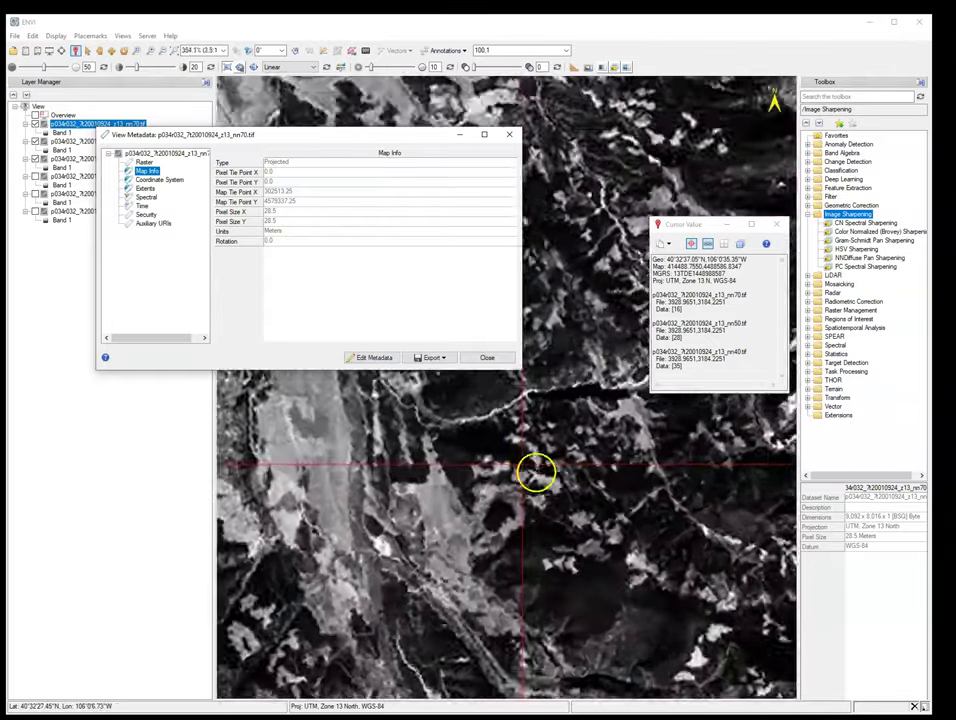
scroll(535, 468, up, 4)
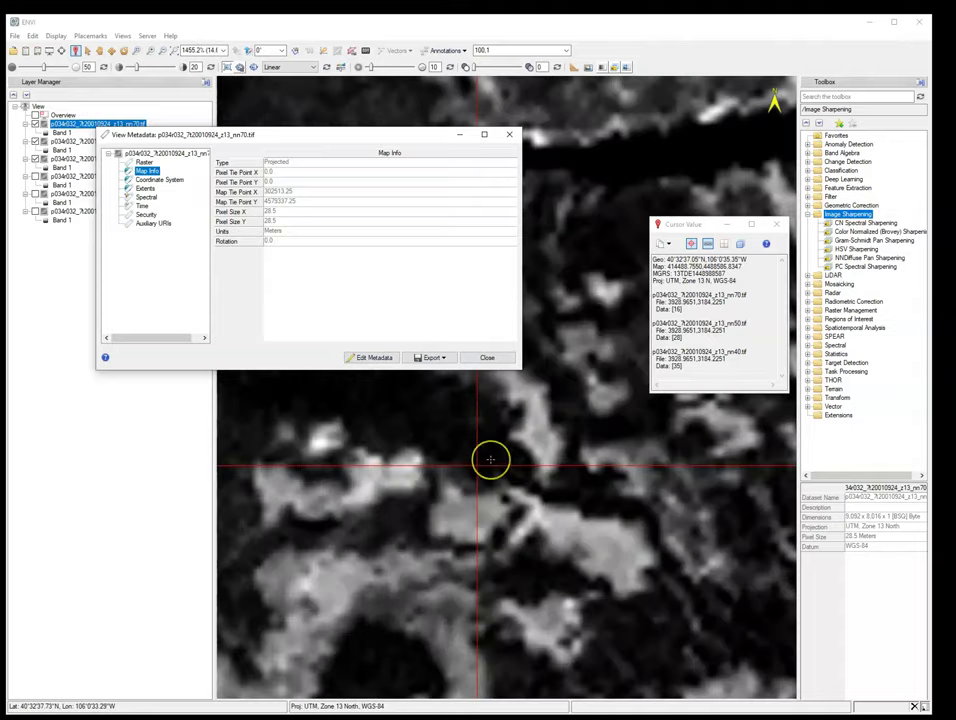
scroll(490, 460, up, 3)
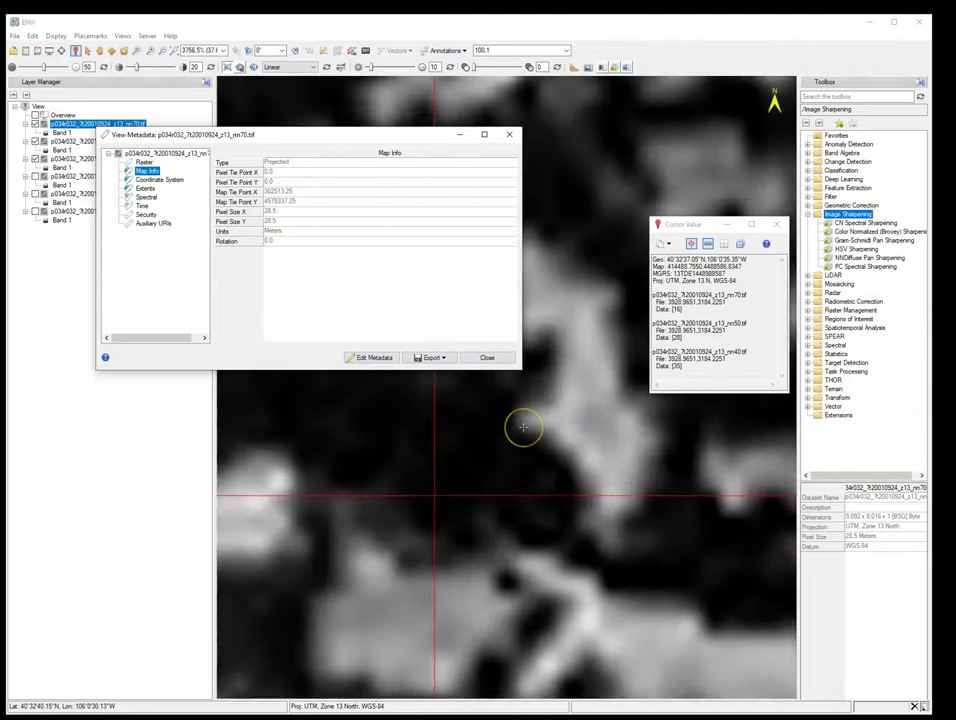
scroll(523, 428, up, 2)
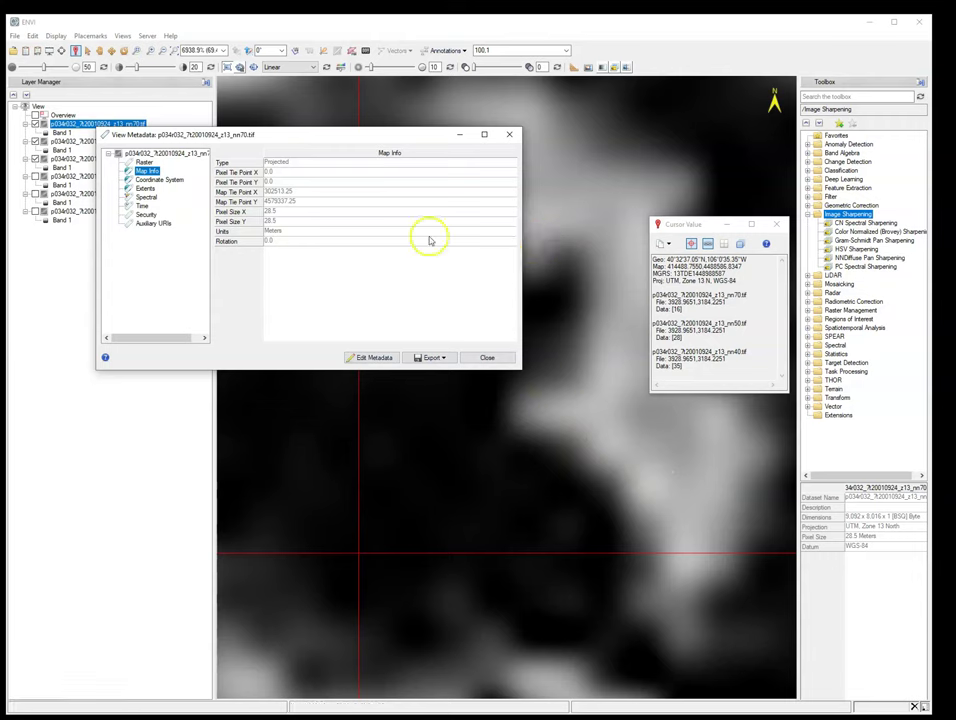
Step: Draw a polyline annotation across the magnified image to measure a distance
click(432, 49)
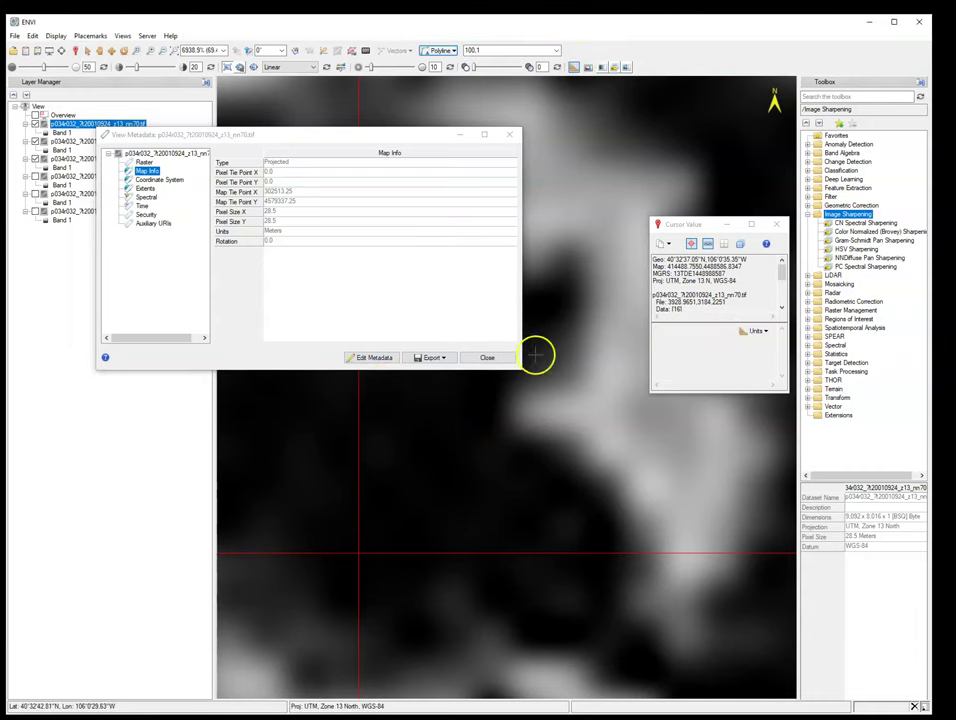
double_click(500, 414)
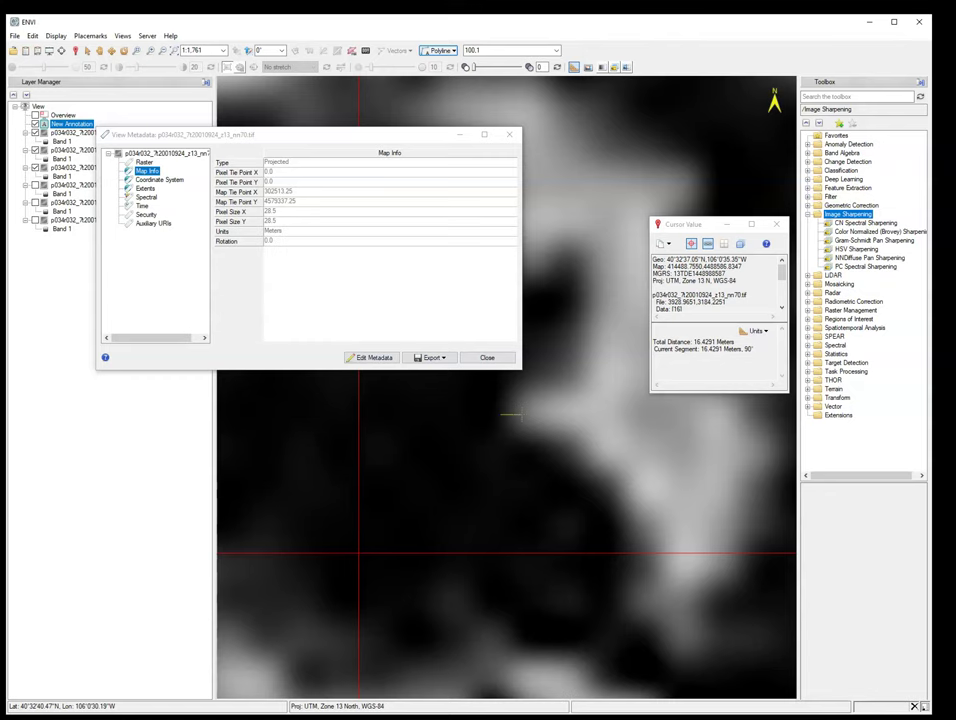
mouse_move(510, 413)
mouse_down()
mouse_move(534, 412)
mouse_move(610, 330)
mouse_move(760, 206)
mouse_up()
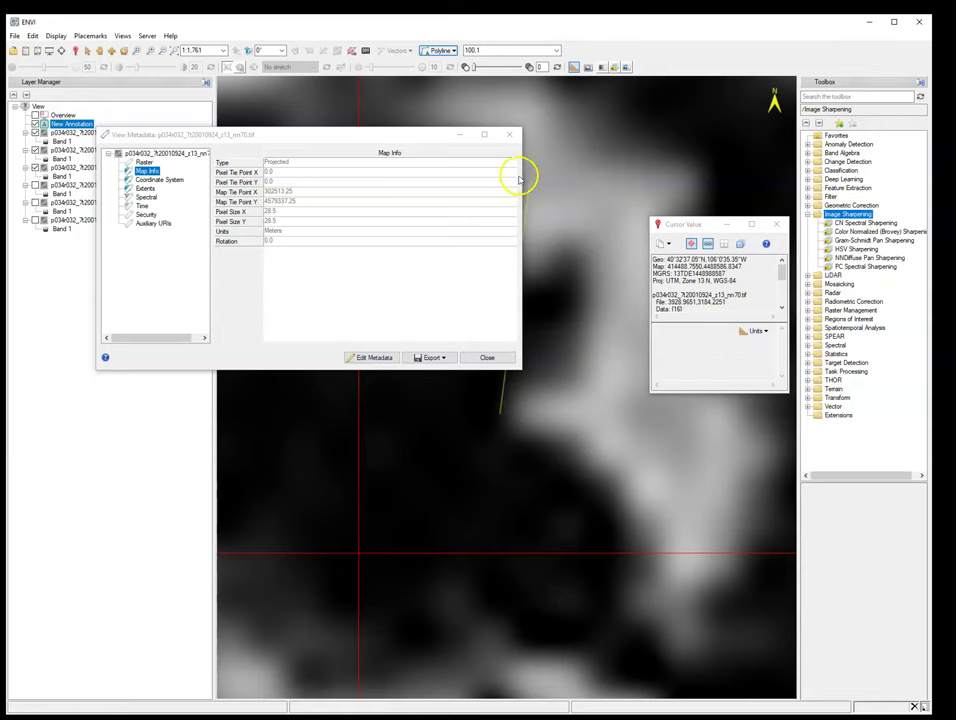
Step: Close the metadata and Cursor Value windows and zoom out to about 1:37,512
click(510, 135)
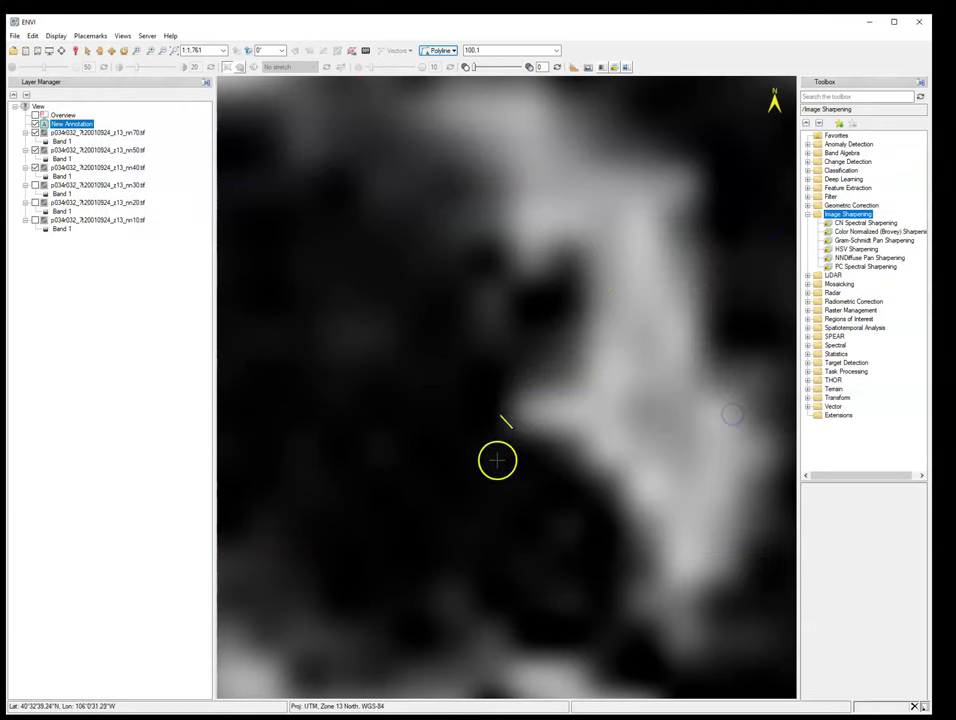
scroll(417, 362, up, 2)
scroll(417, 362, down, 10)
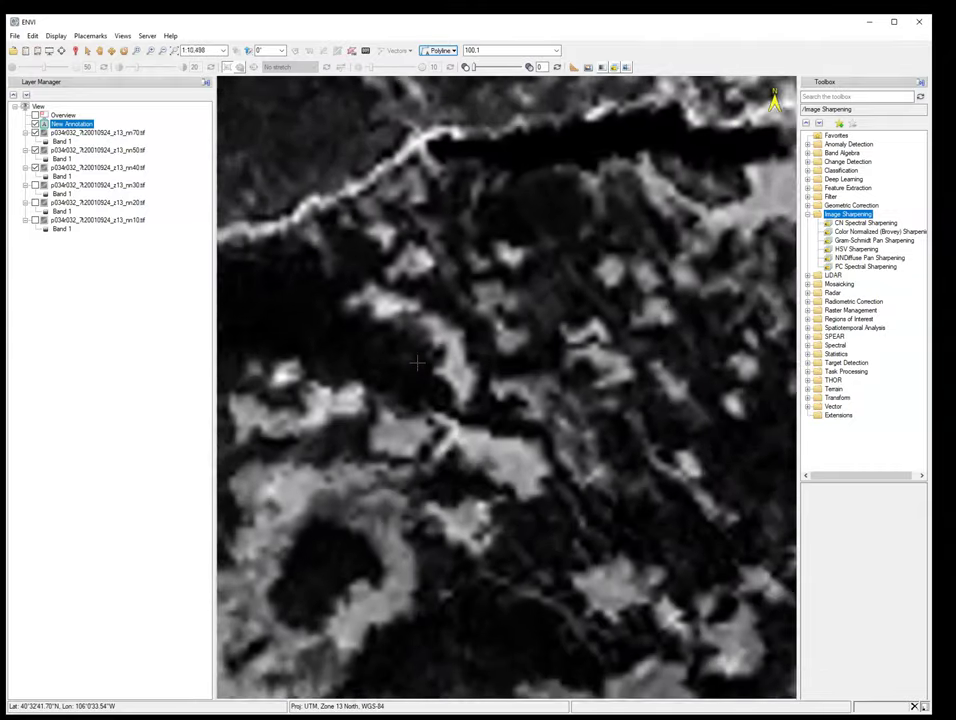
scroll(417, 362, down, 6)
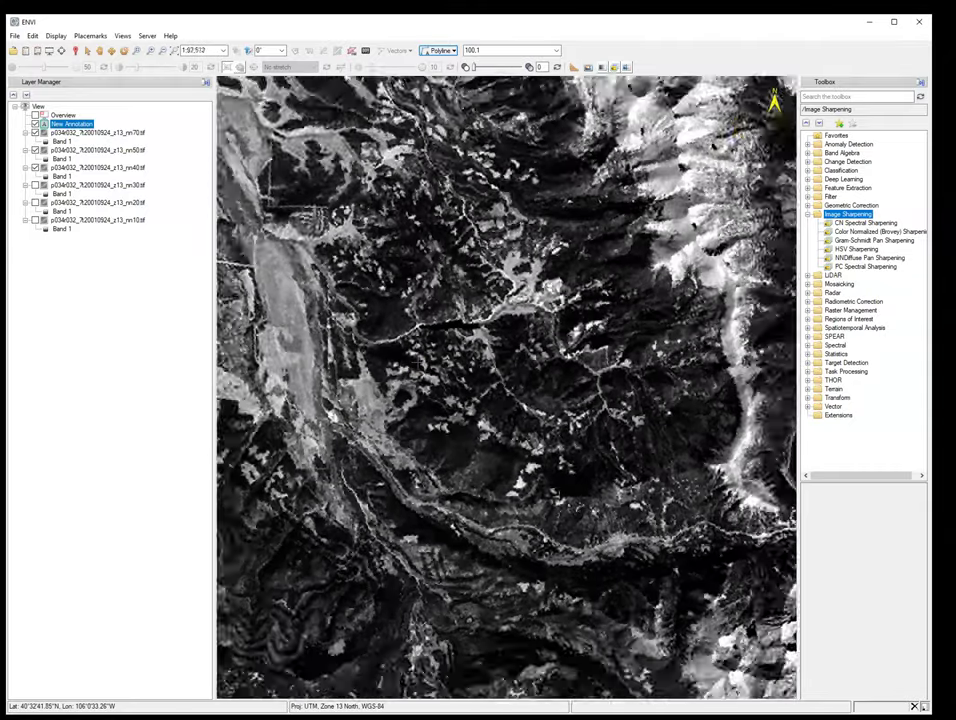